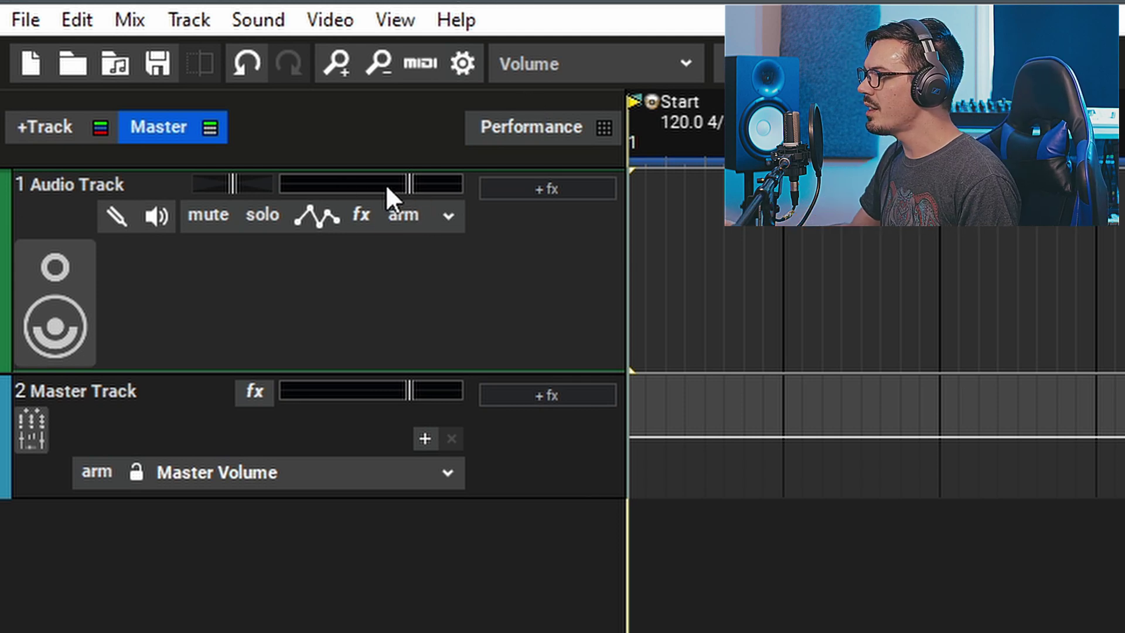
# Step: Arm the Audio Track and record the acoustic guitar take onto it
pyautogui.moveTo(402, 184)
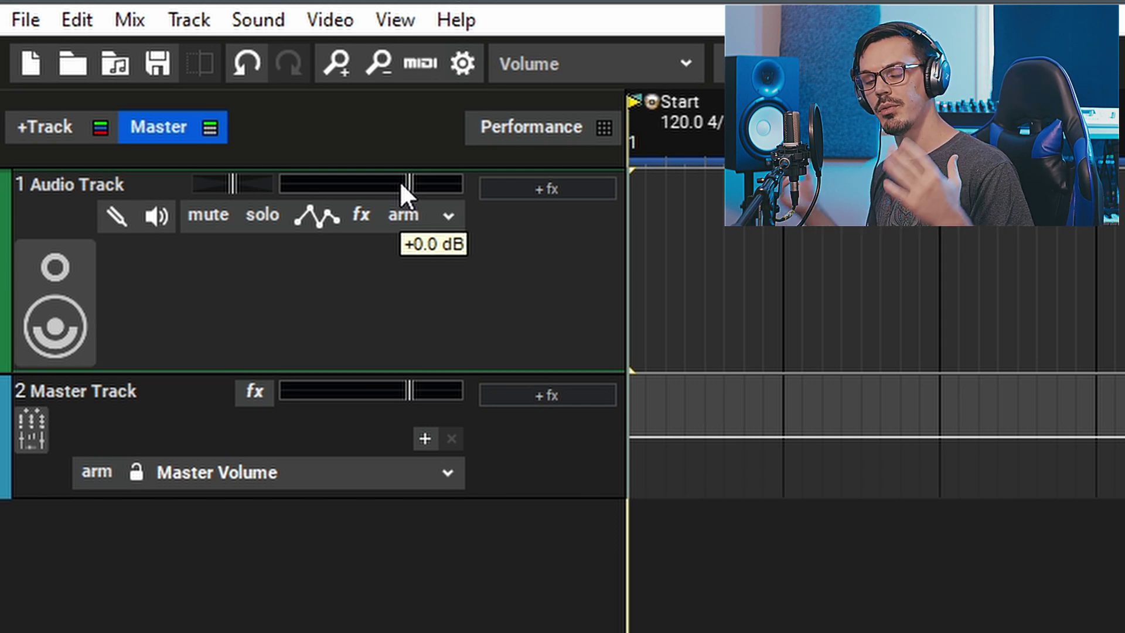
pyautogui.click(404, 214)
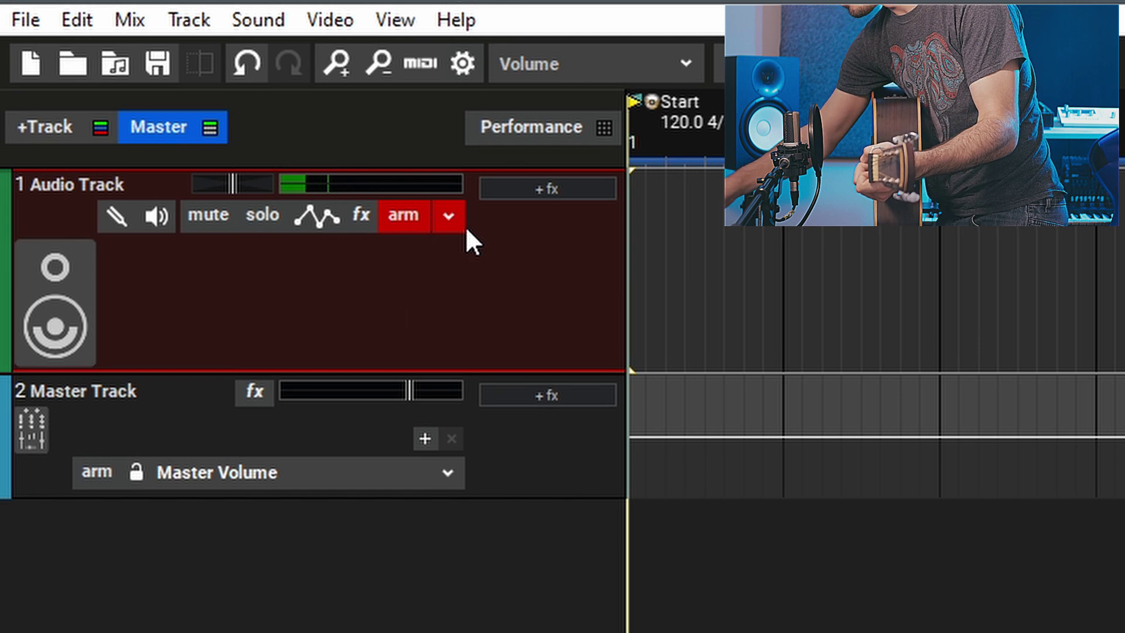
pyautogui.hotkey('ctrl', 'z')
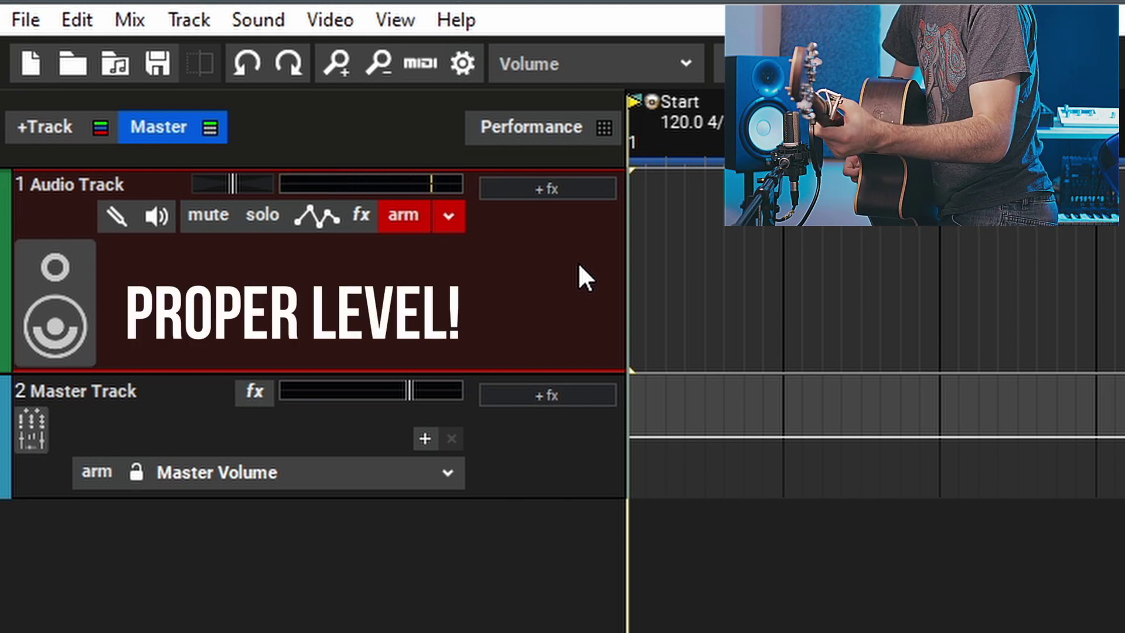
pyautogui.press('r')
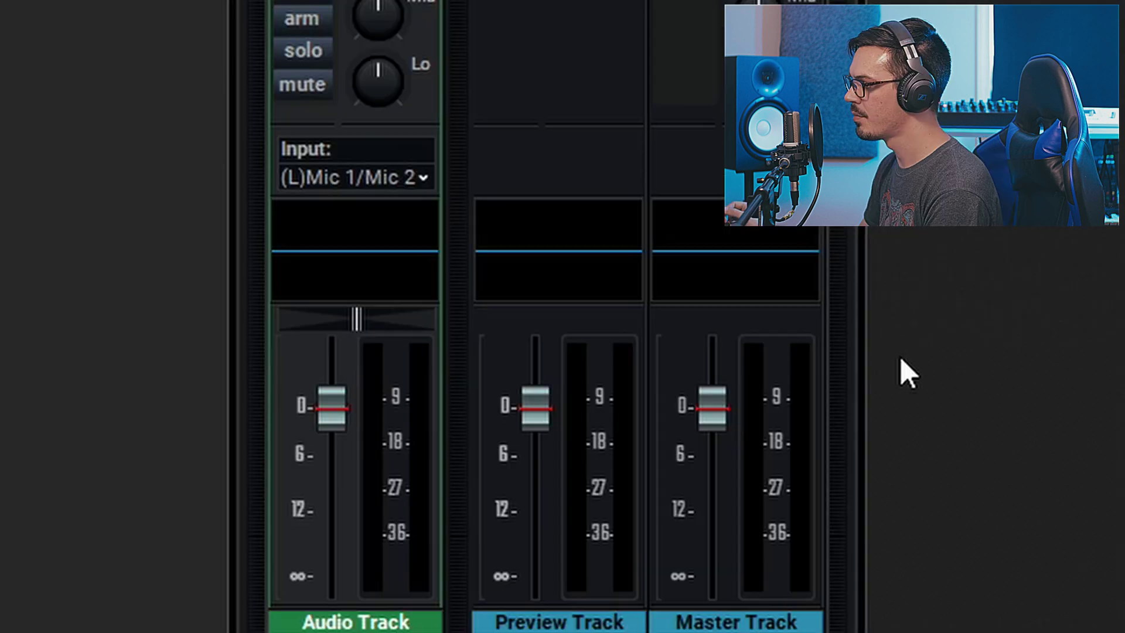
pyautogui.press('space')
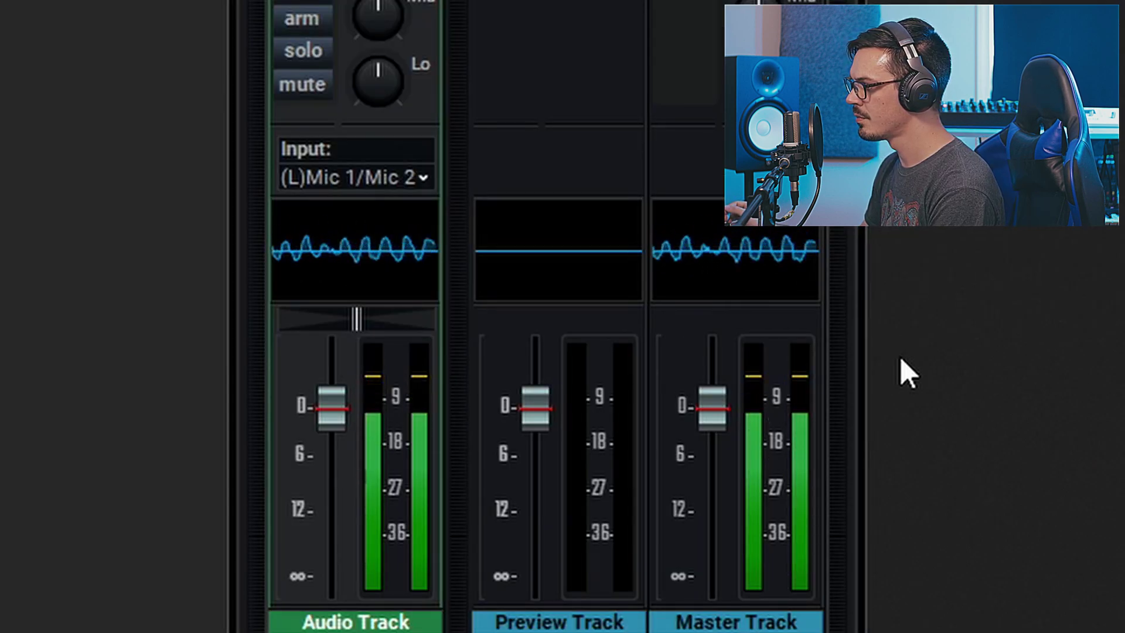
pyautogui.press('space')
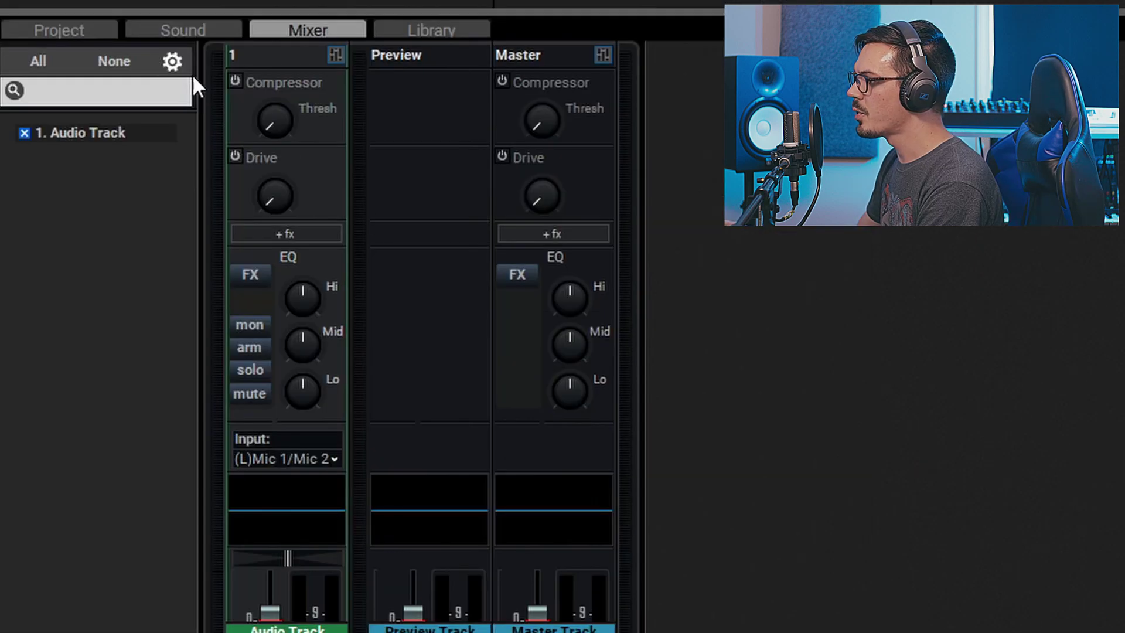
# Step: Enable the Gain section on the mixer channel strips
pyautogui.click(176, 63)
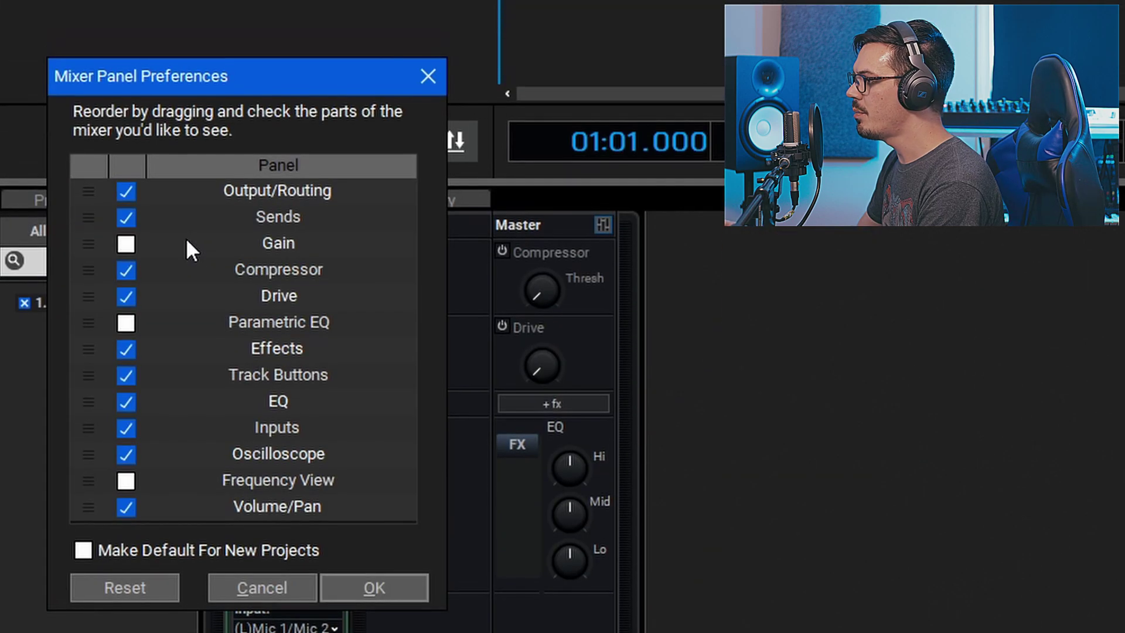
pyautogui.click(126, 244)
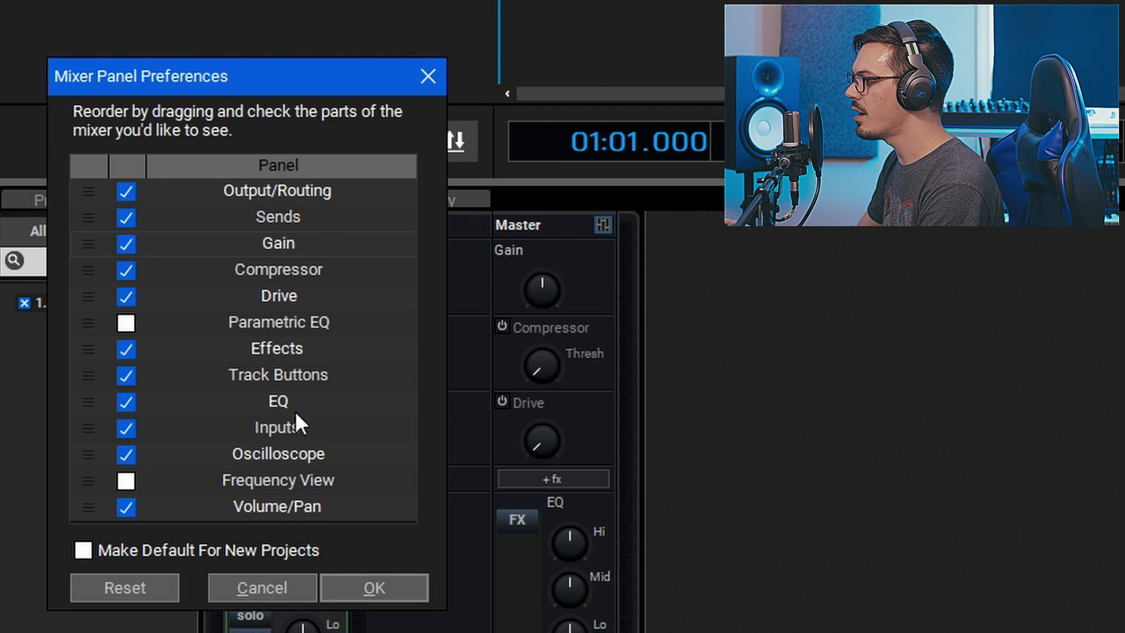
pyautogui.click(378, 586)
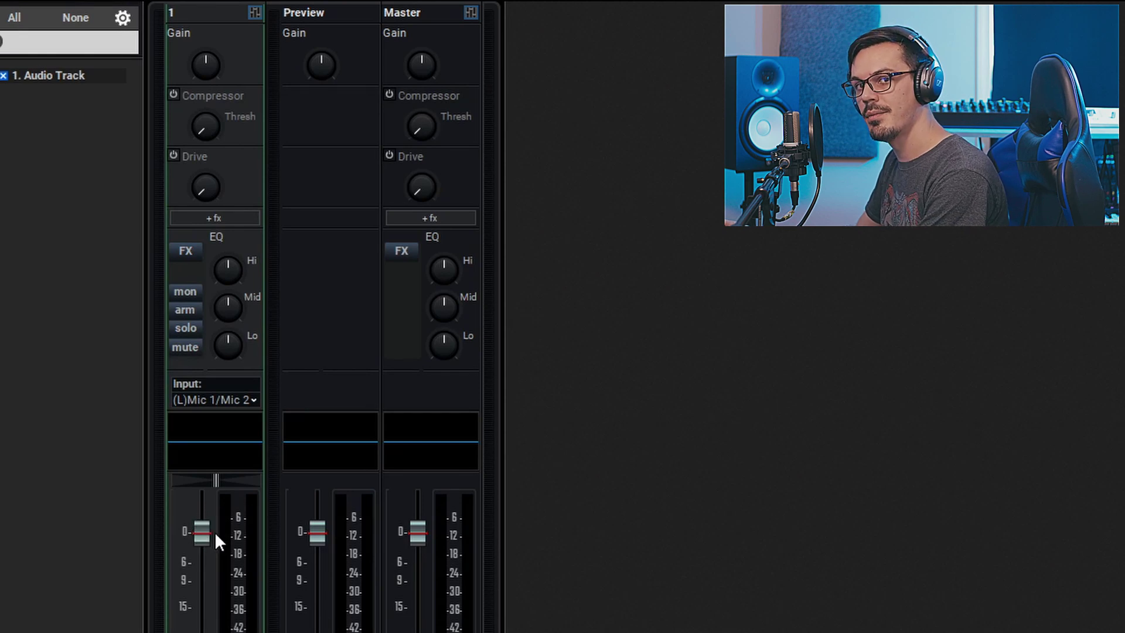
# Step: Lower track 1's gain to -2.1 dB, keeping the Audio Track volume at 0 dB
pyautogui.moveTo(214, 75)
pyautogui.moveTo(214, 74); pyautogui.dragTo(204, 87)
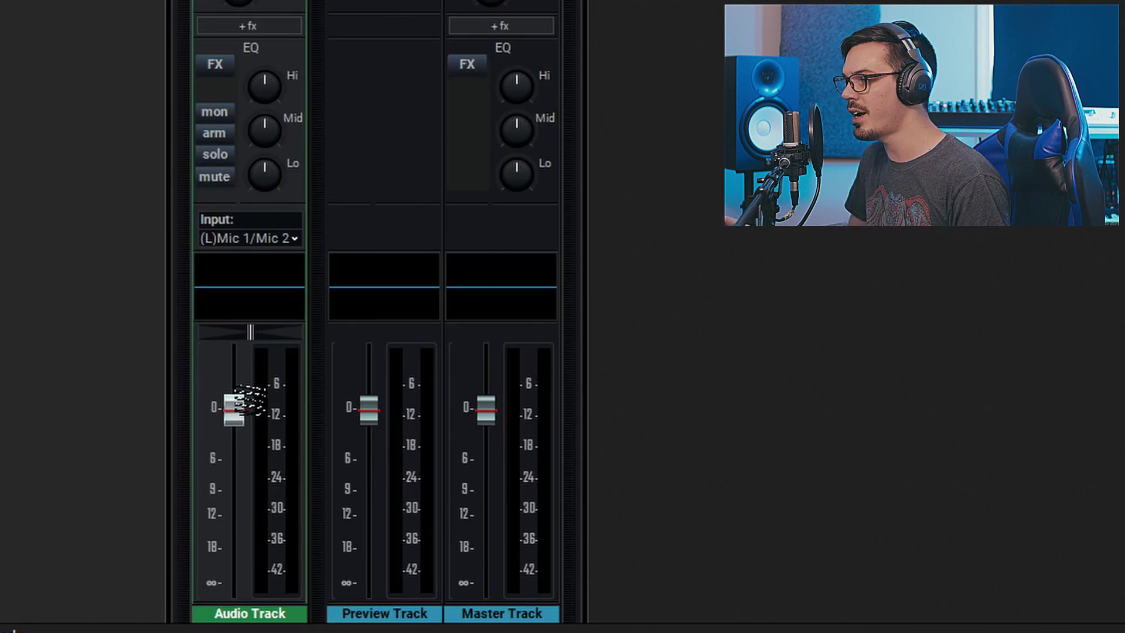
pyautogui.moveTo(238, 403); pyautogui.dragTo(246, 355)
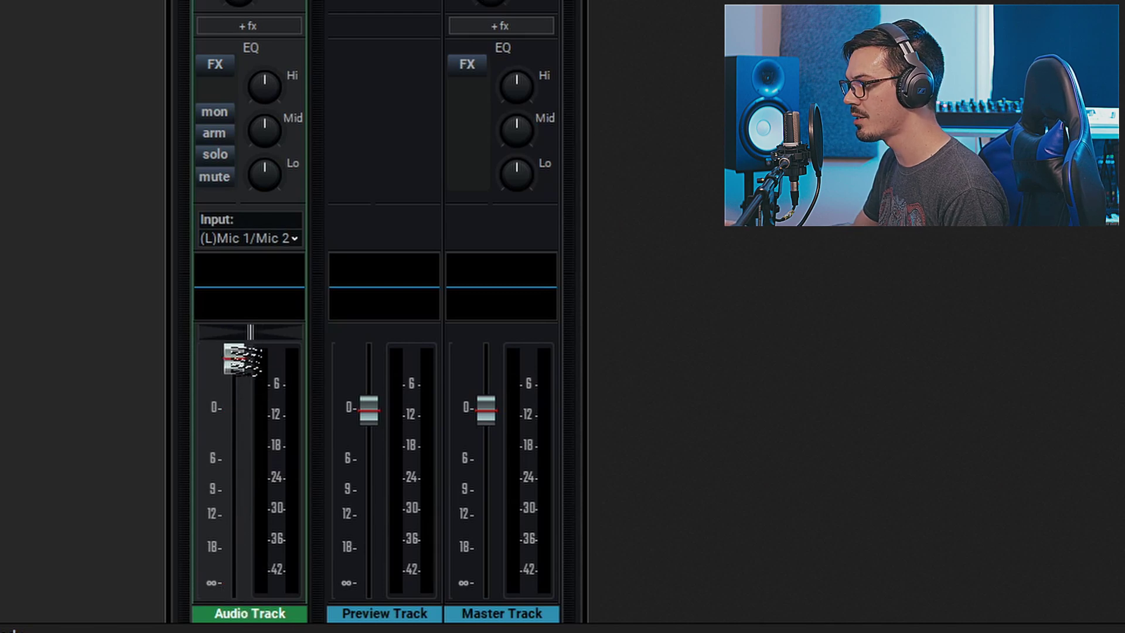
pyautogui.doubleClick(241, 358)
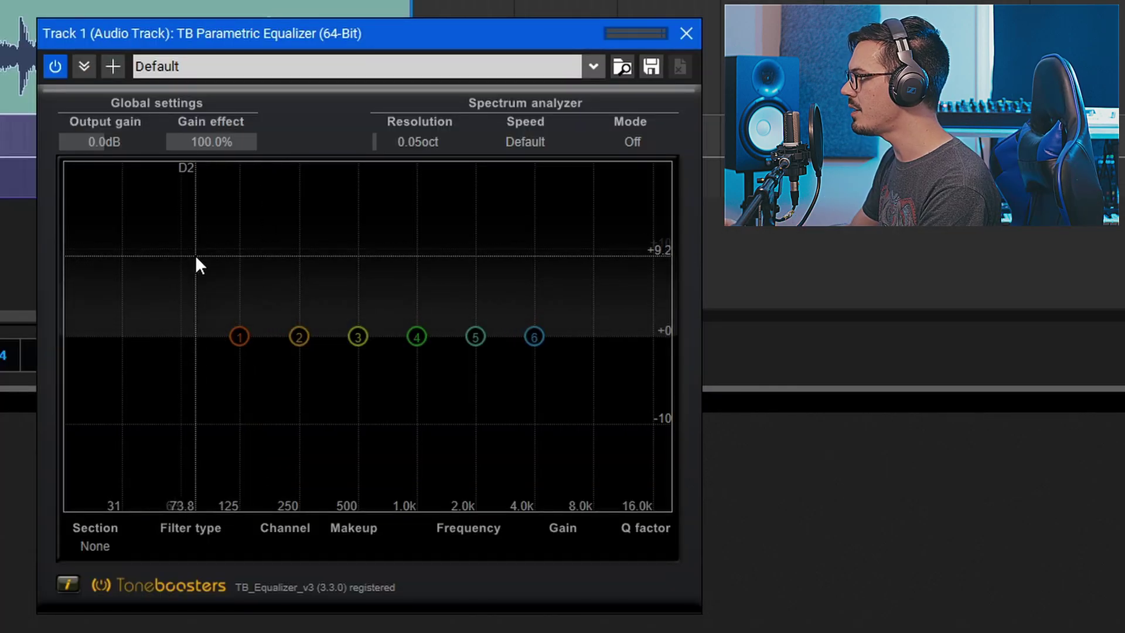
# Step: Make EQ band 1 a Low cut filter and lower its frequency
pyautogui.click(237, 337)
pyautogui.click(200, 544)
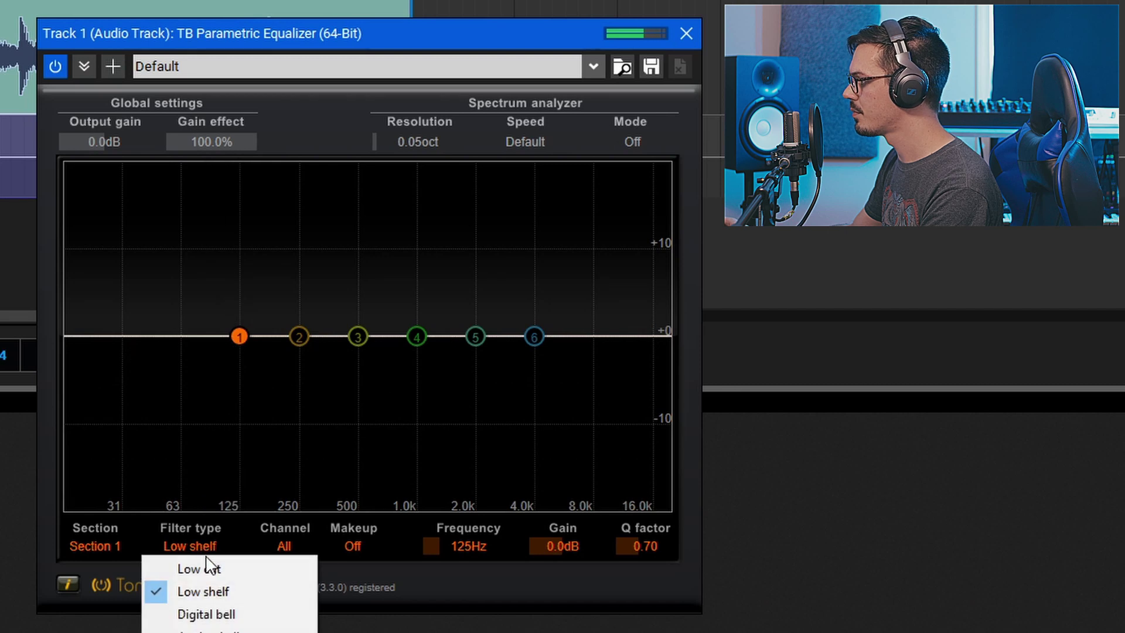
pyautogui.click(205, 566)
pyautogui.moveTo(238, 337); pyautogui.dragTo(198, 337)
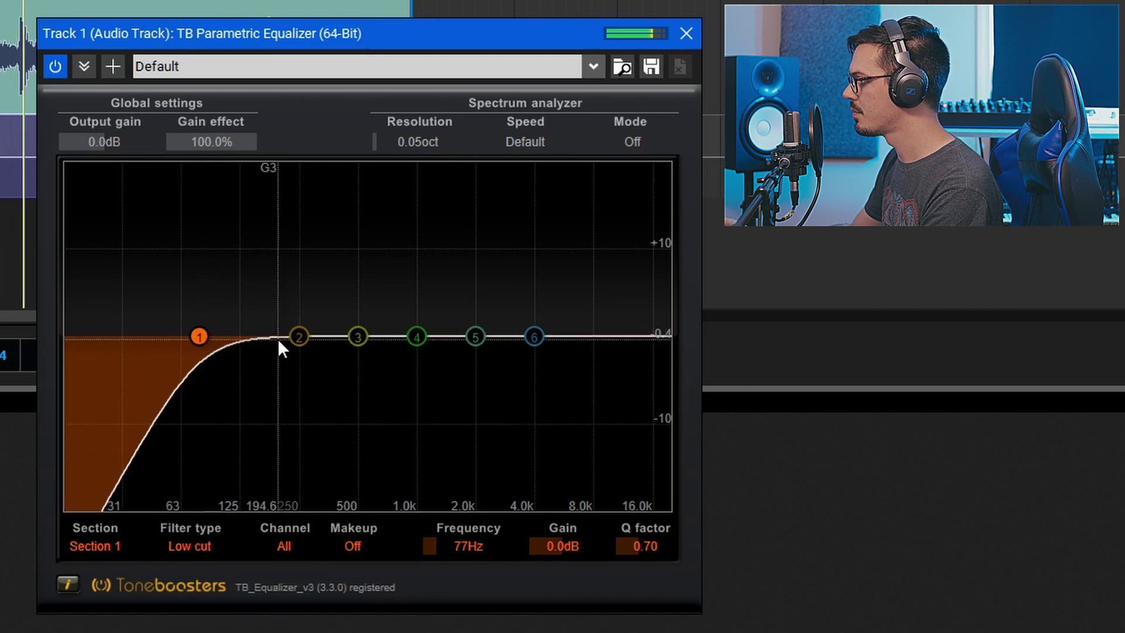
# Step: Boost band 2 near 113 Hz, dip bands 3–4, lift band 5 to 7673Hz +2.5dB, Q 0.43
pyautogui.moveTo(299, 337); pyautogui.dragTo(232, 309)
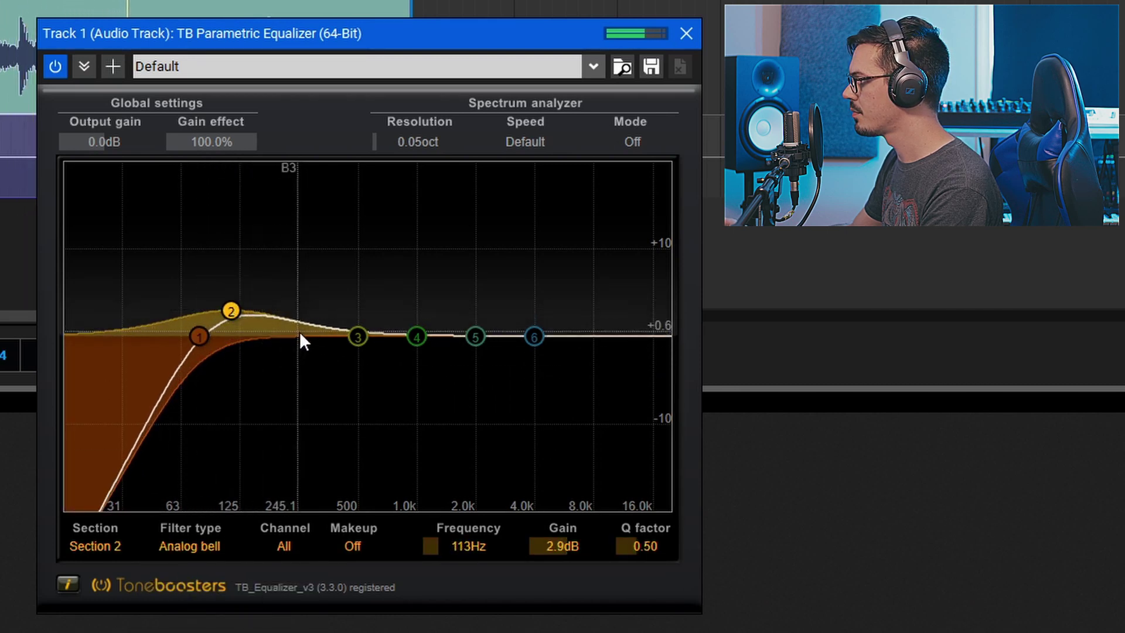
pyautogui.moveTo(359, 337); pyautogui.dragTo(335, 362)
pyautogui.moveTo(411, 337); pyautogui.dragTo(590, 314)
pyautogui.scroll(1, 578, 316)
pyautogui.scroll(-3, 578, 315)
pyautogui.scroll(2, 589, 314)
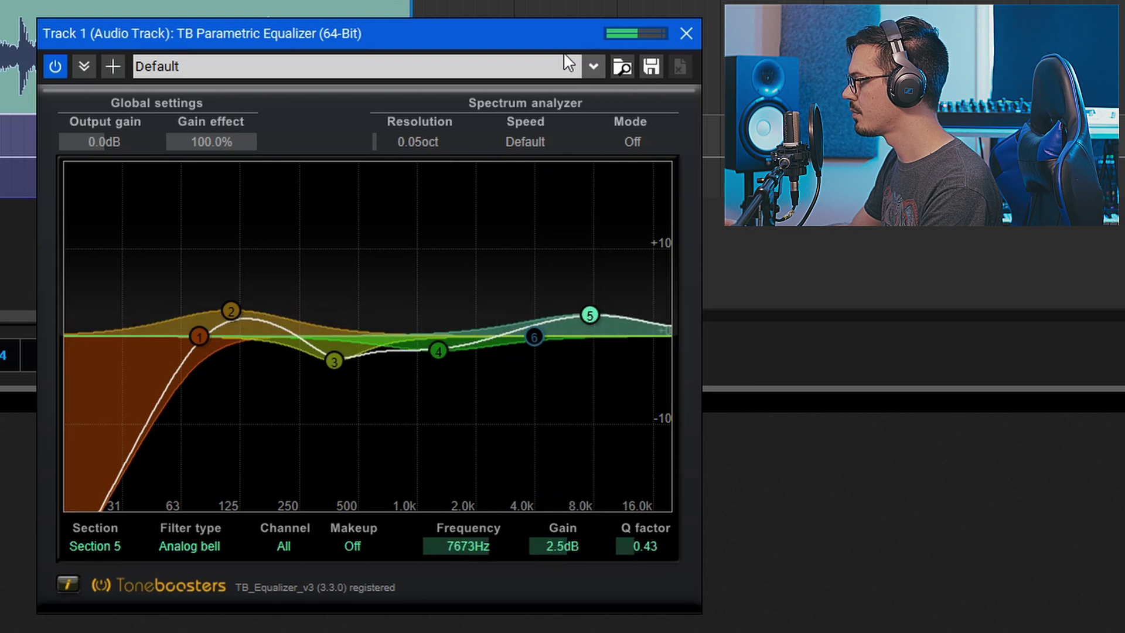
pyautogui.moveTo(553, 41); pyautogui.dragTo(586, 44)
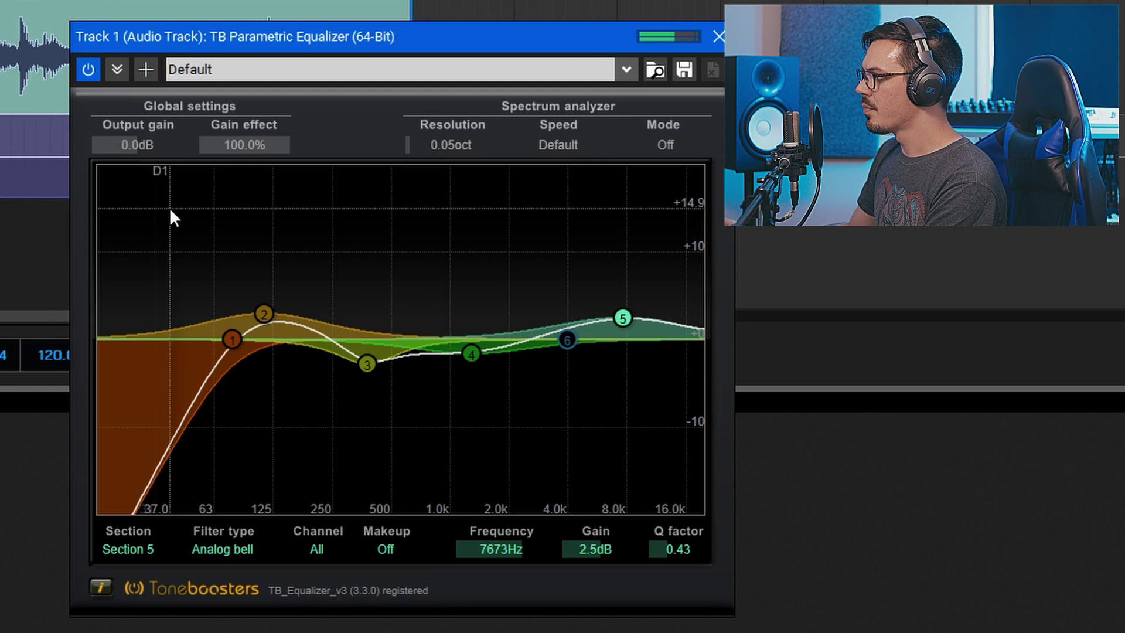
# Step: Compare the EQ bypassed and active, then lower its output gain to -0.8dB
pyautogui.click(98, 75)
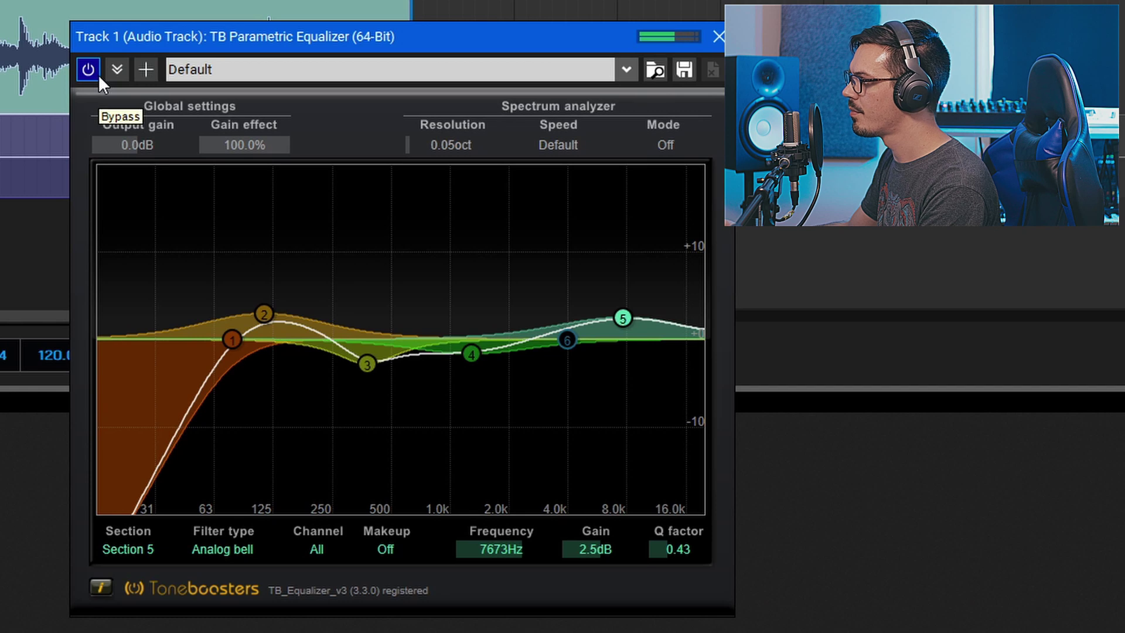
pyautogui.click(98, 74)
pyautogui.click(89, 70)
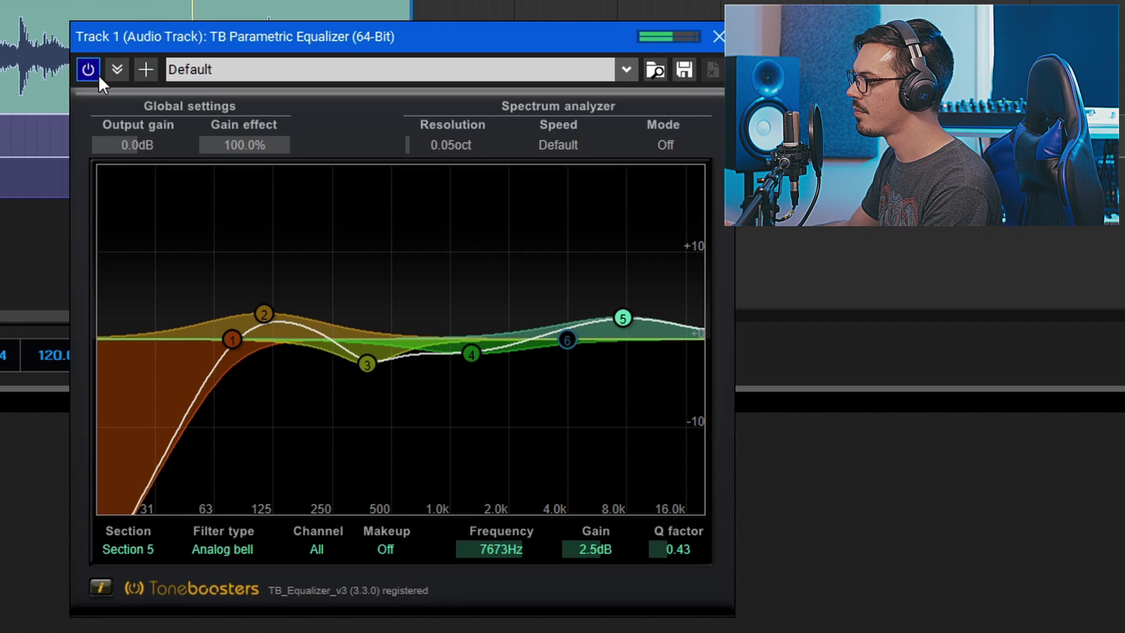
pyautogui.click(98, 75)
pyautogui.click(92, 72)
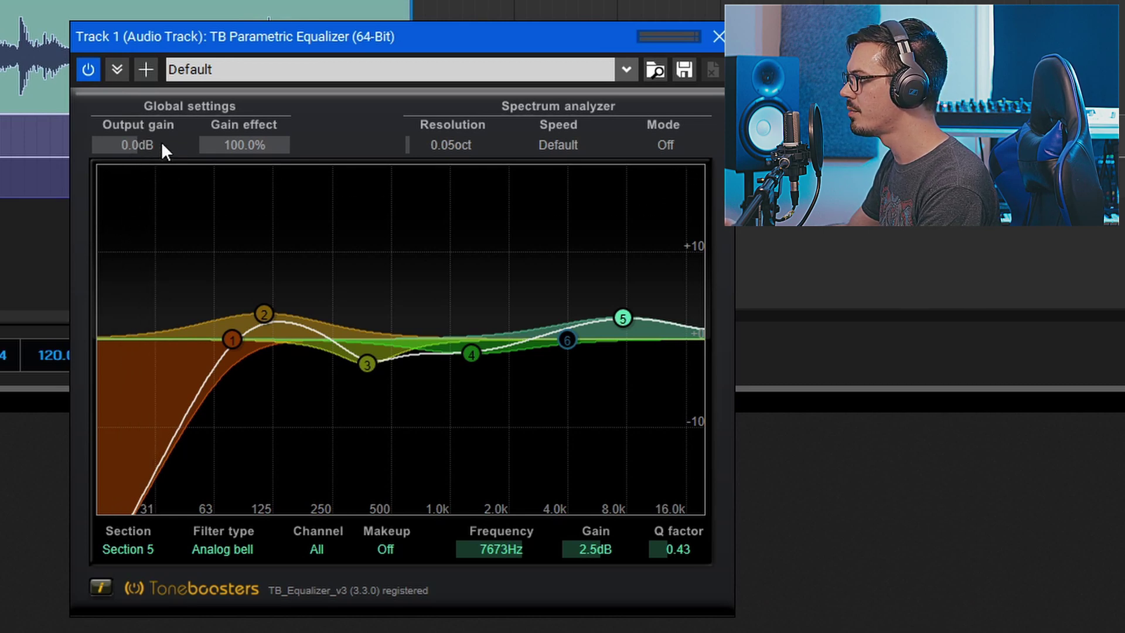
pyautogui.scroll(-8, 159, 143)
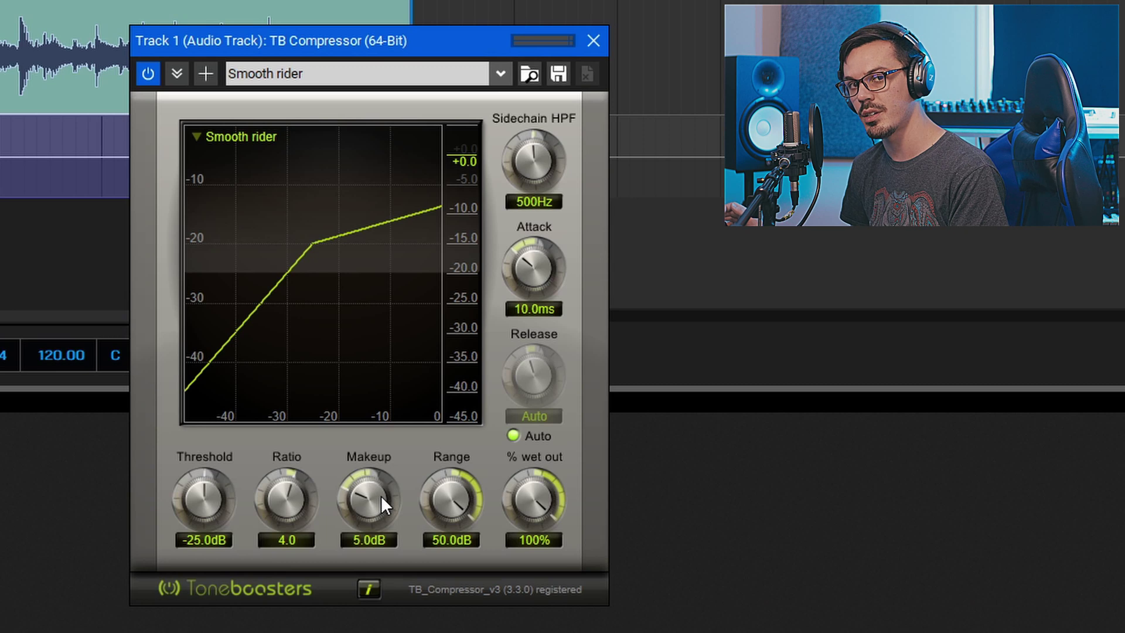
# Step: During playback, set compressor ratio 1.5, manual release 134.8ms and attack 18.8ms
pyautogui.press('space')
pyautogui.moveTo(272, 501); pyautogui.dragTo(285, 627)
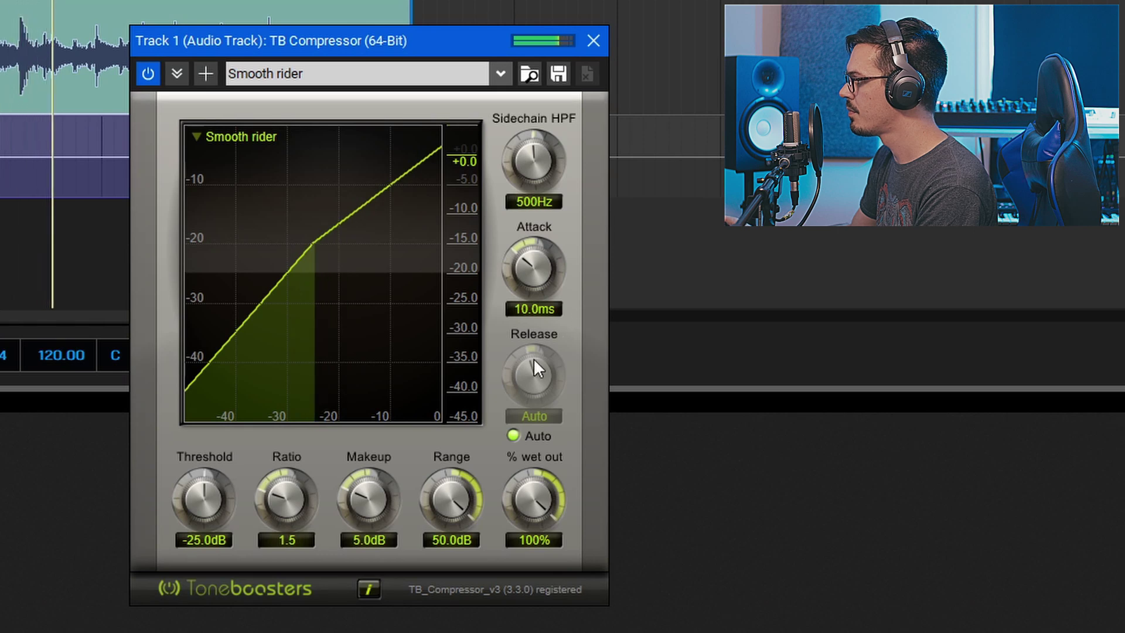
pyautogui.click(509, 435)
pyautogui.moveTo(540, 286); pyautogui.dragTo(543, 243)
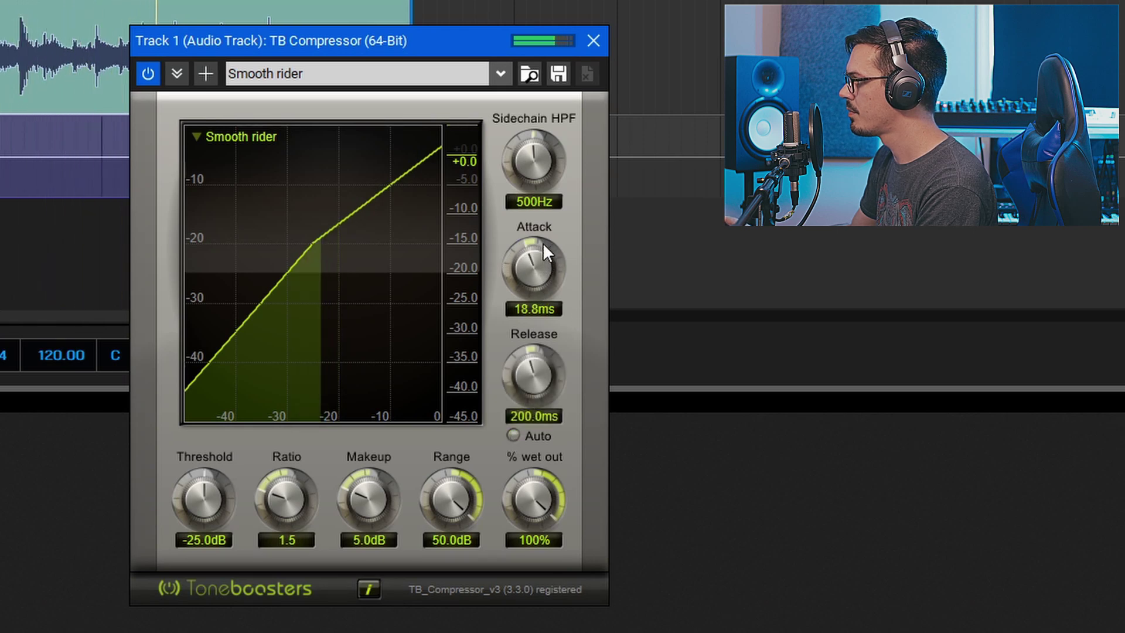
pyautogui.moveTo(532, 370); pyautogui.dragTo(523, 407)
# Step: Set compressor threshold to -39.2dB and makeup gain to 4.2dB, checking levels against bypass
pyautogui.moveTo(220, 495); pyautogui.dragTo(230, 632)
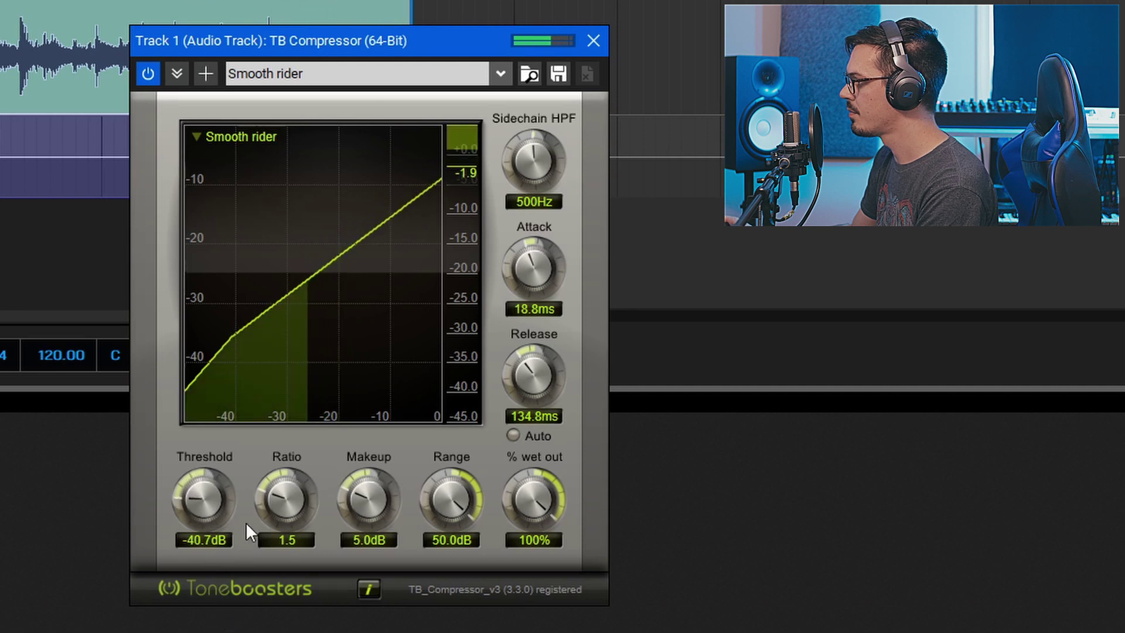
pyautogui.moveTo(200, 516); pyautogui.dragTo(198, 504)
pyautogui.moveTo(363, 498); pyautogui.dragTo(365, 491)
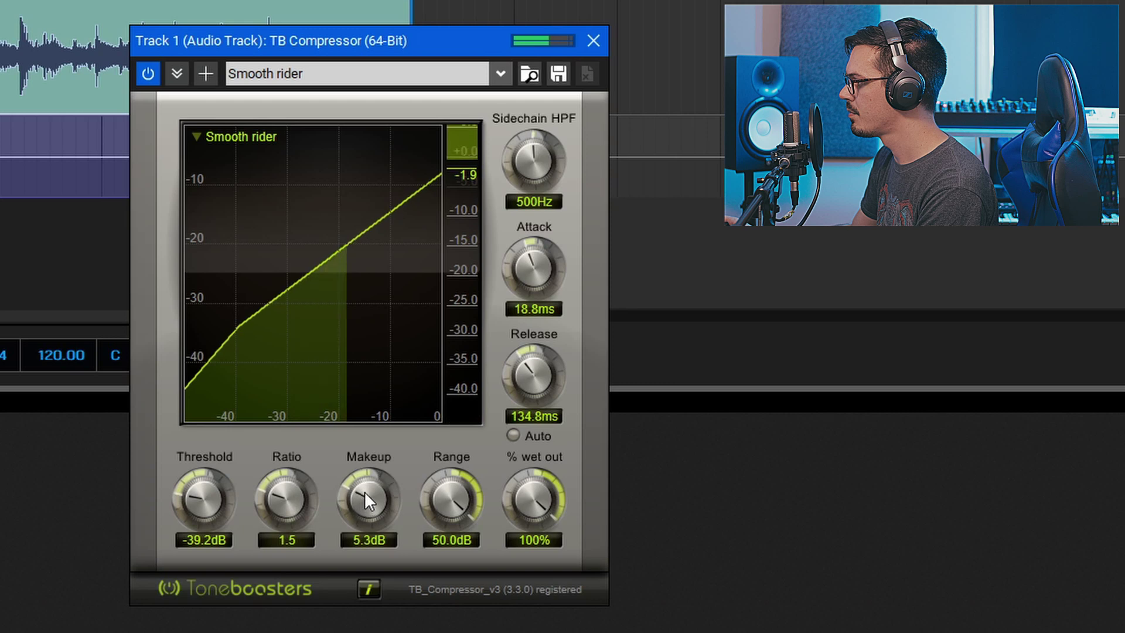
pyautogui.click(154, 75)
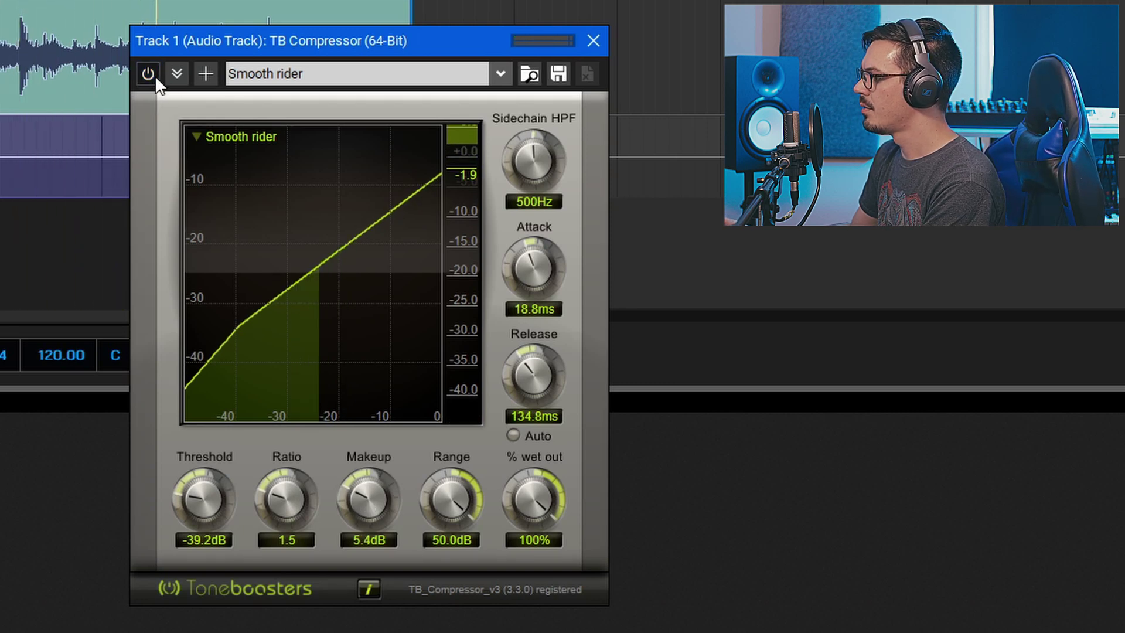
pyautogui.click(155, 75)
pyautogui.moveTo(374, 504); pyautogui.dragTo(373, 517)
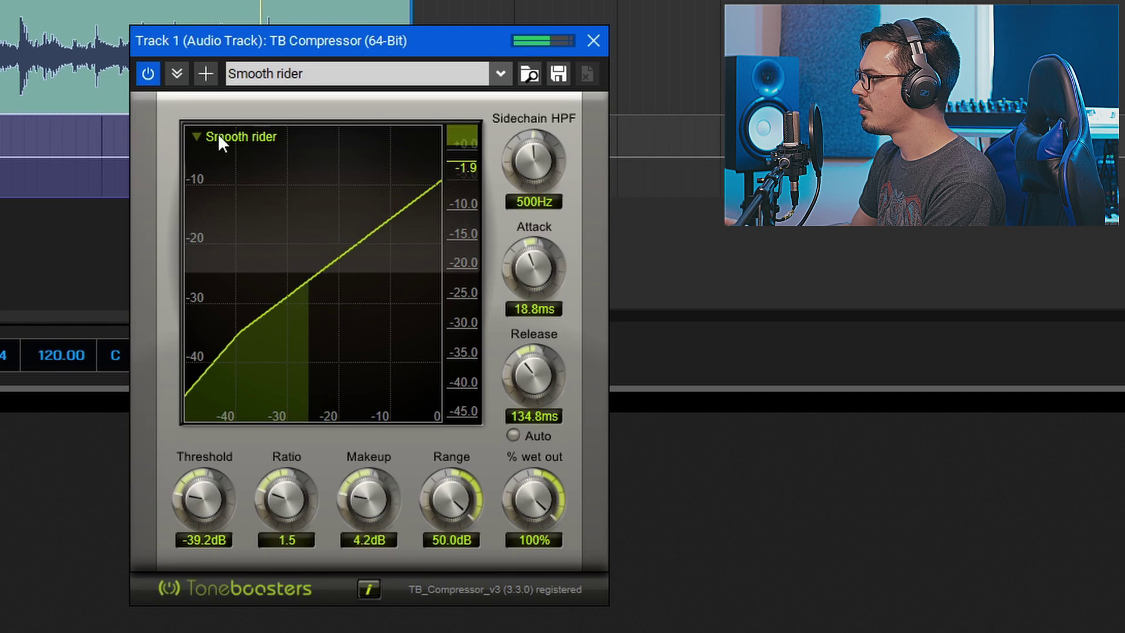
pyautogui.click(152, 81)
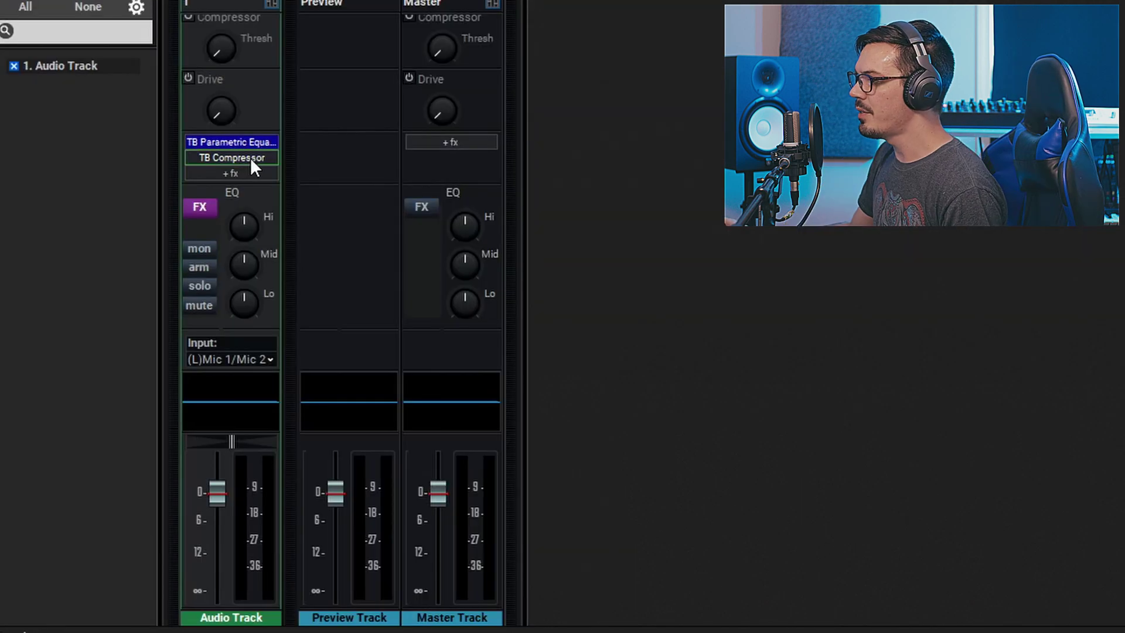
# Step: Toggle 'Effect List Is Active' off and on twice to compare, leaving the effects active
pyautogui.rightClick(254, 156)
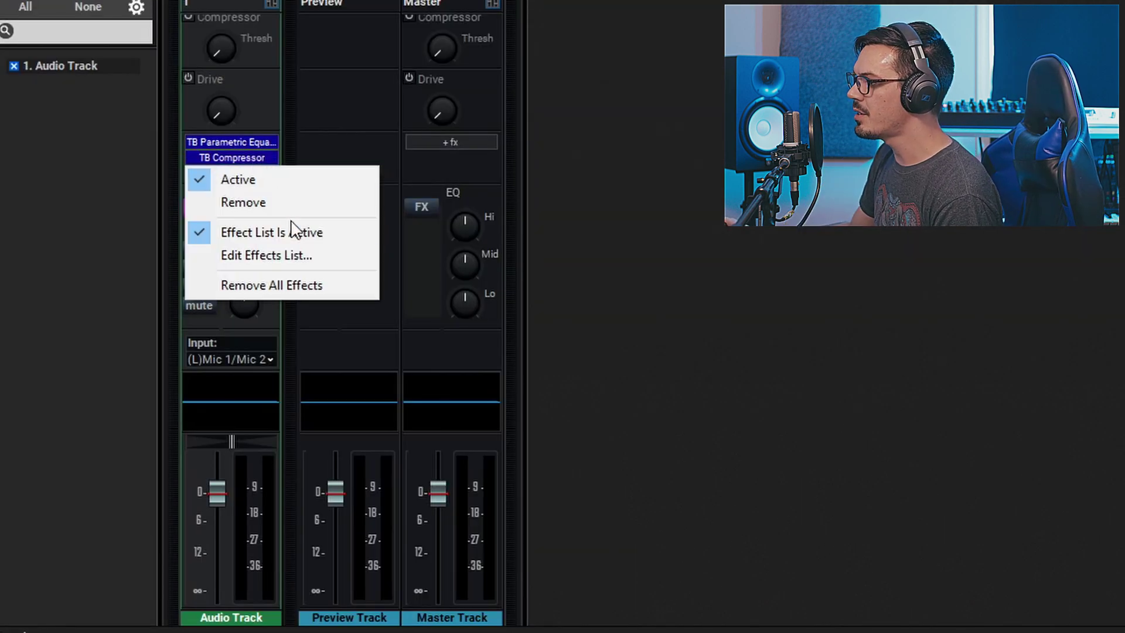
pyautogui.click(319, 238)
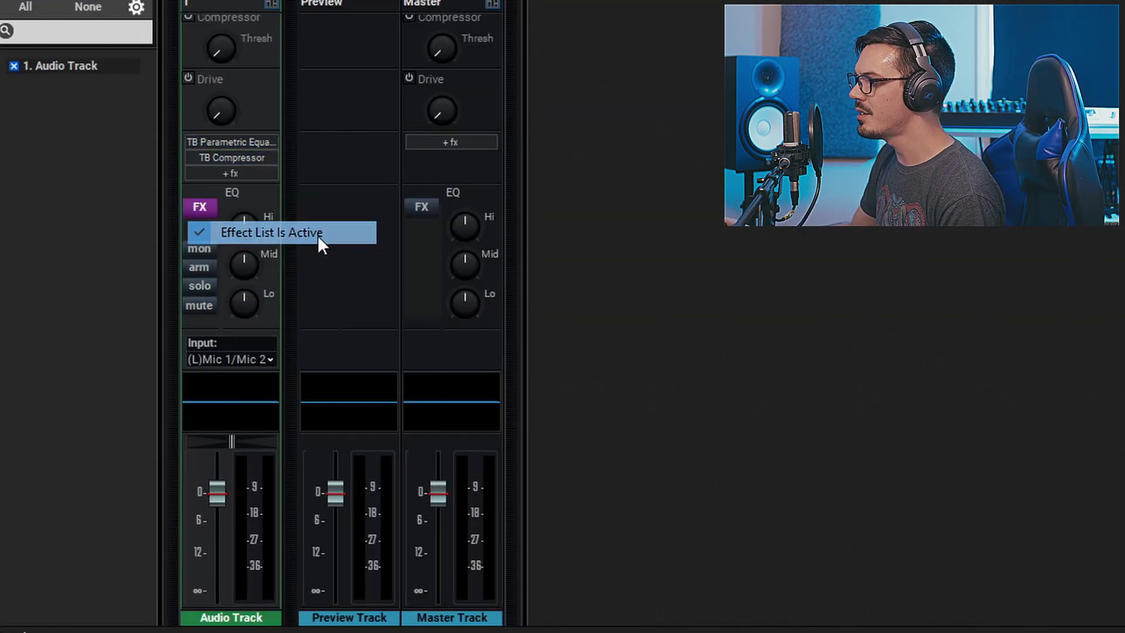
pyautogui.rightClick(272, 155)
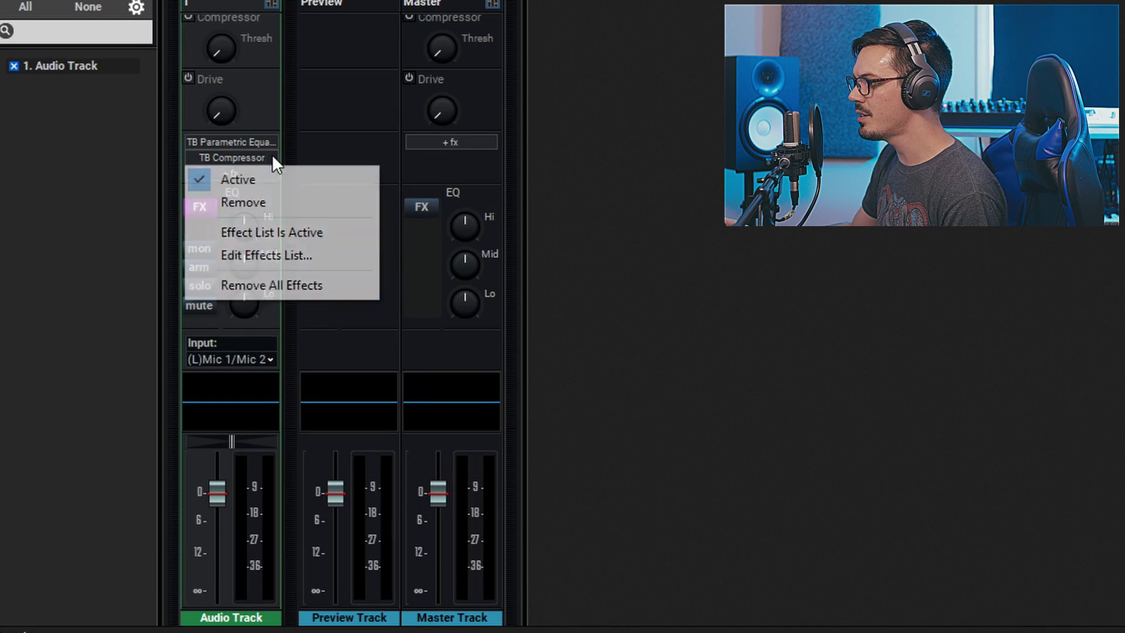
pyautogui.click(309, 236)
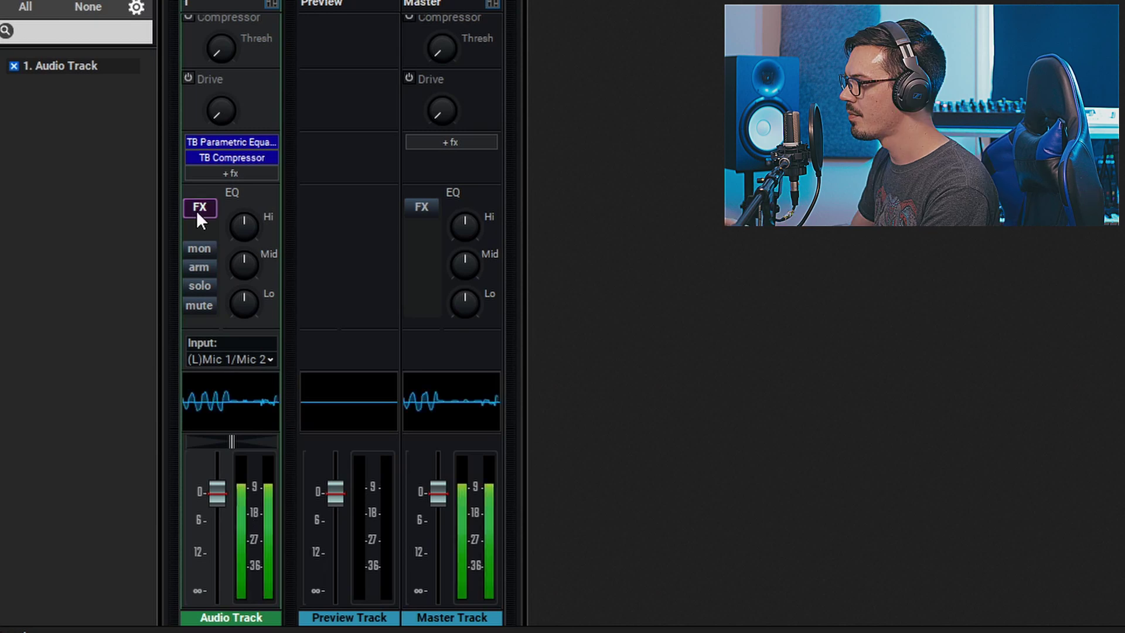
pyautogui.rightClick(234, 155)
pyautogui.click(281, 229)
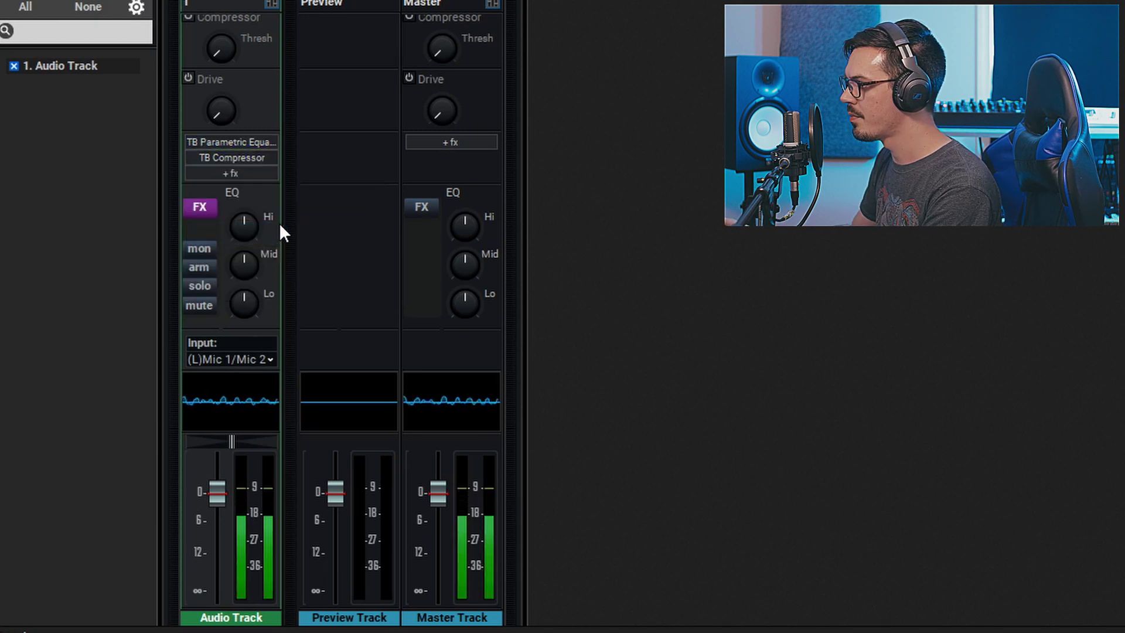
pyautogui.rightClick(255, 153)
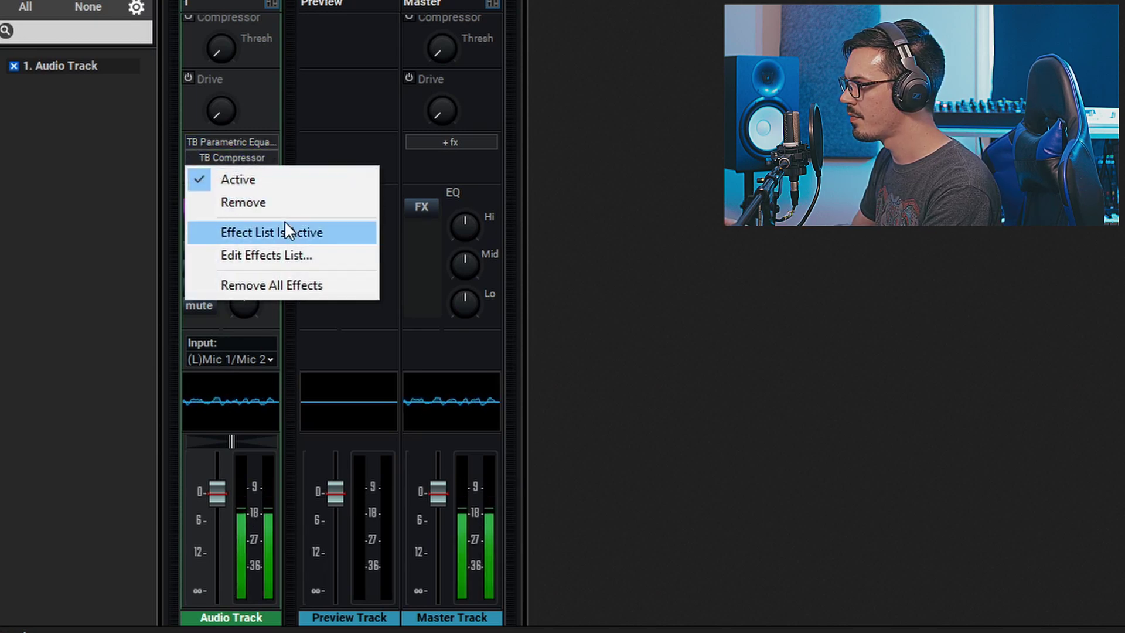
pyautogui.click(284, 223)
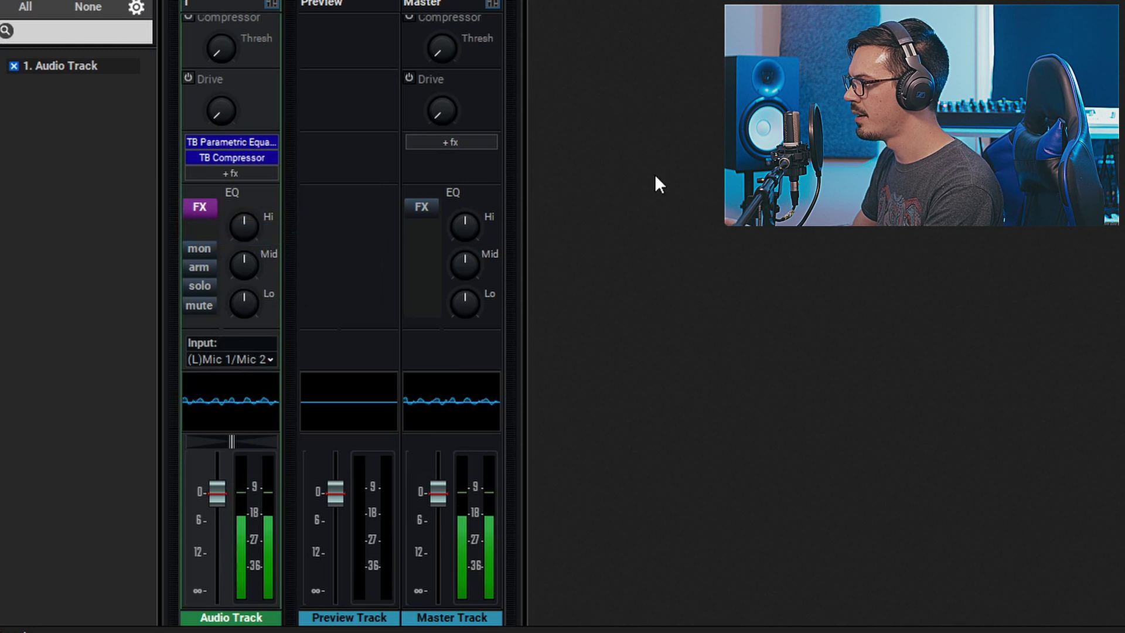